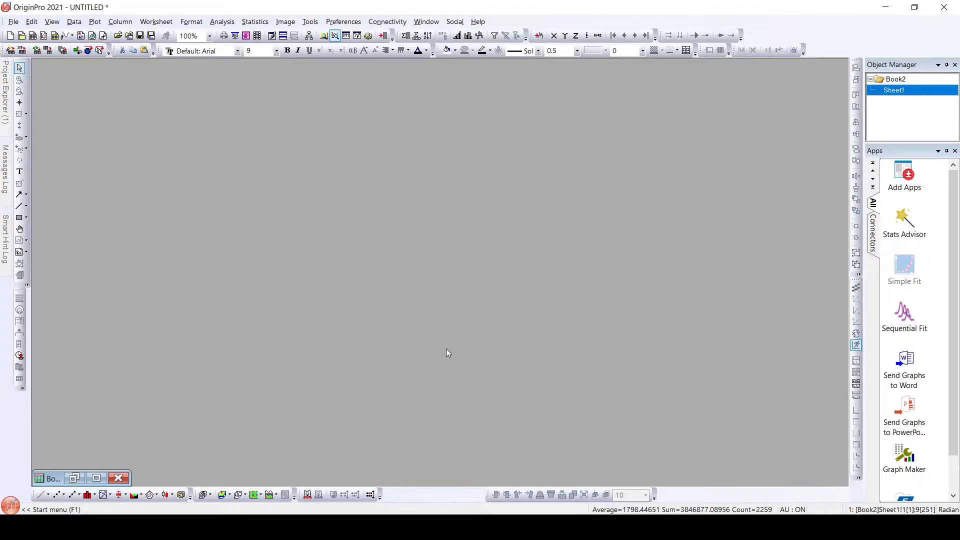
Reopen the Book2 worksheet and plot all its selected columns as a line graph.
left_click(75, 479)
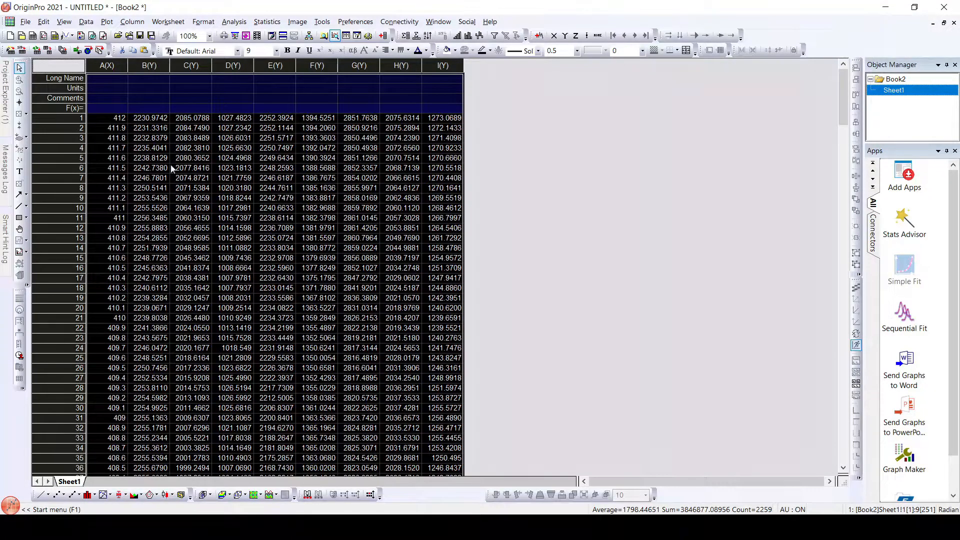
right_click(161, 144)
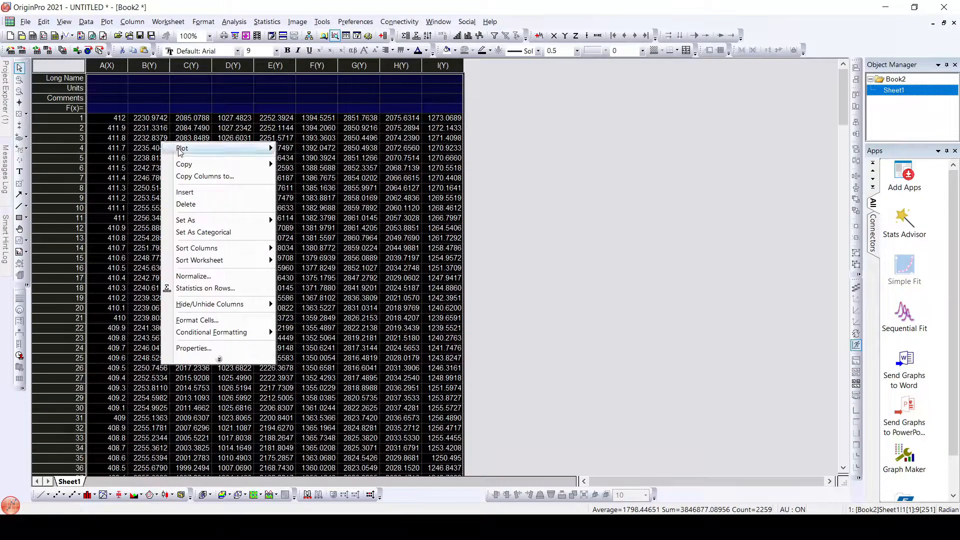
mouse_move(179, 149)
mouse_move(325, 148)
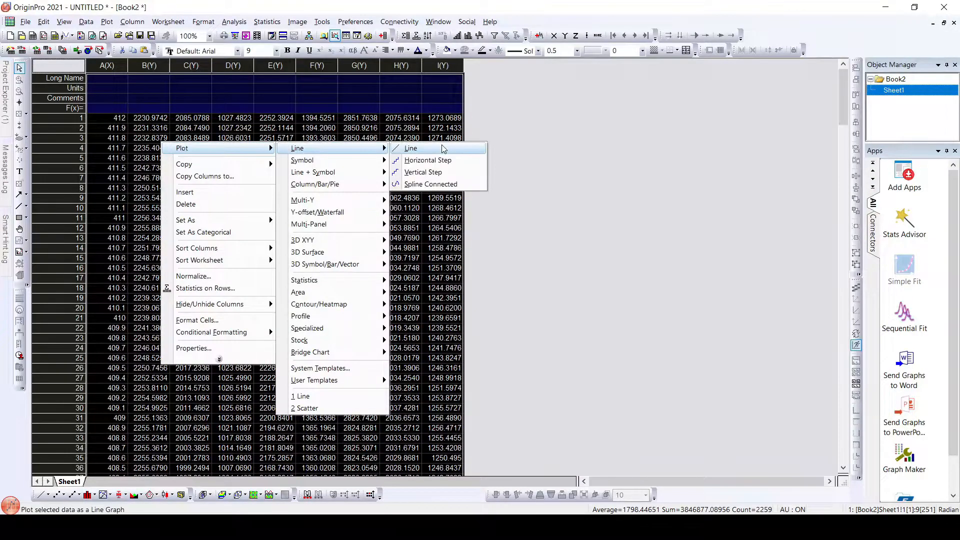
left_click(442, 149)
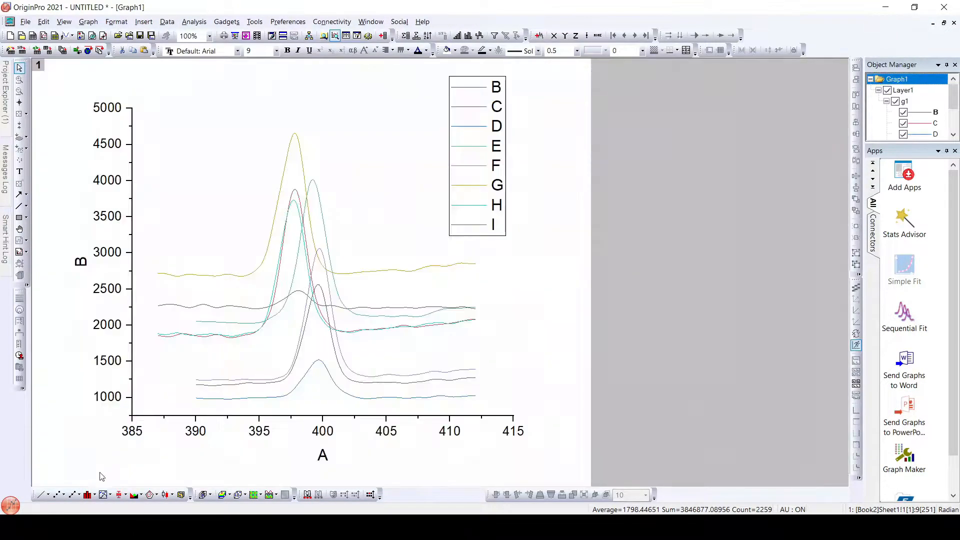
Set the line width of all the plotted curves to 3.
double_click(270, 316)
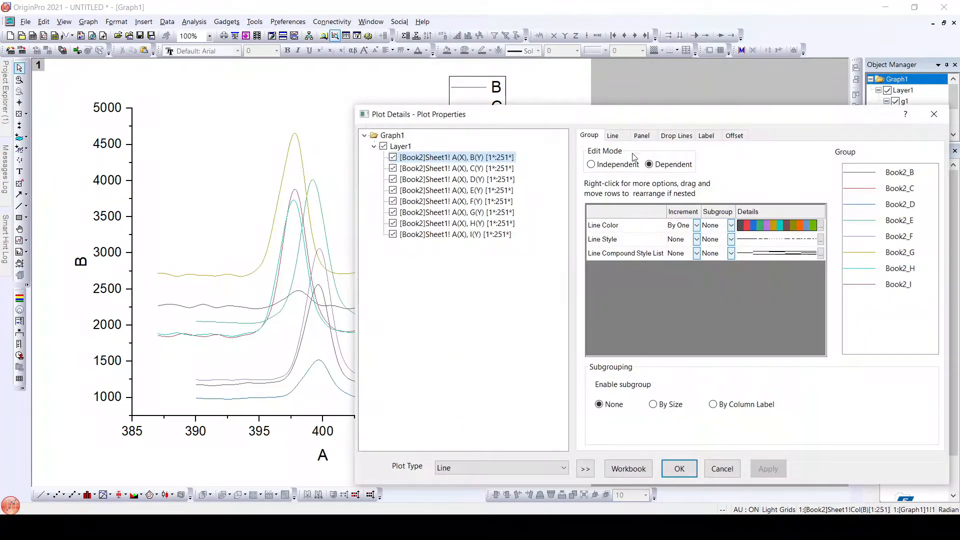
left_click(613, 136)
left_click(719, 227)
left_click(709, 284)
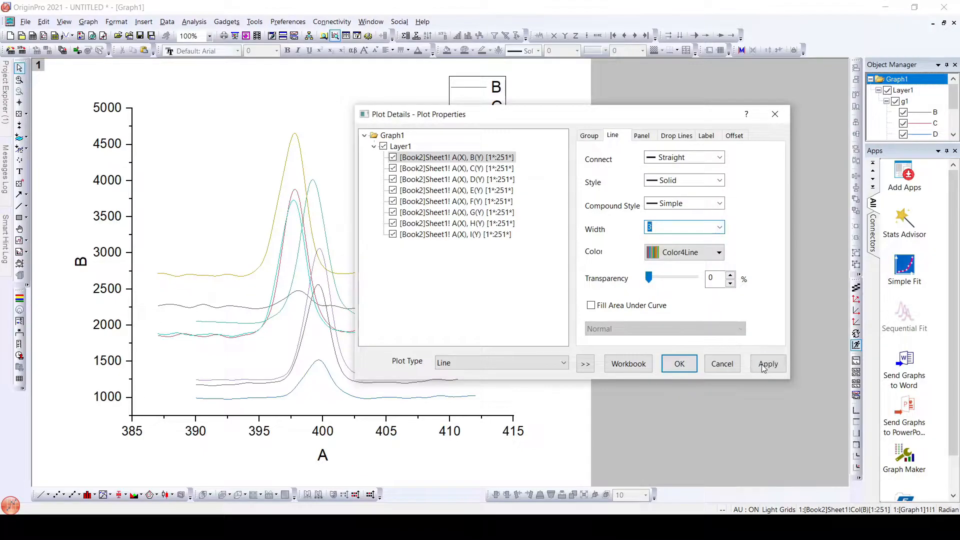
left_click(765, 364)
left_click(680, 365)
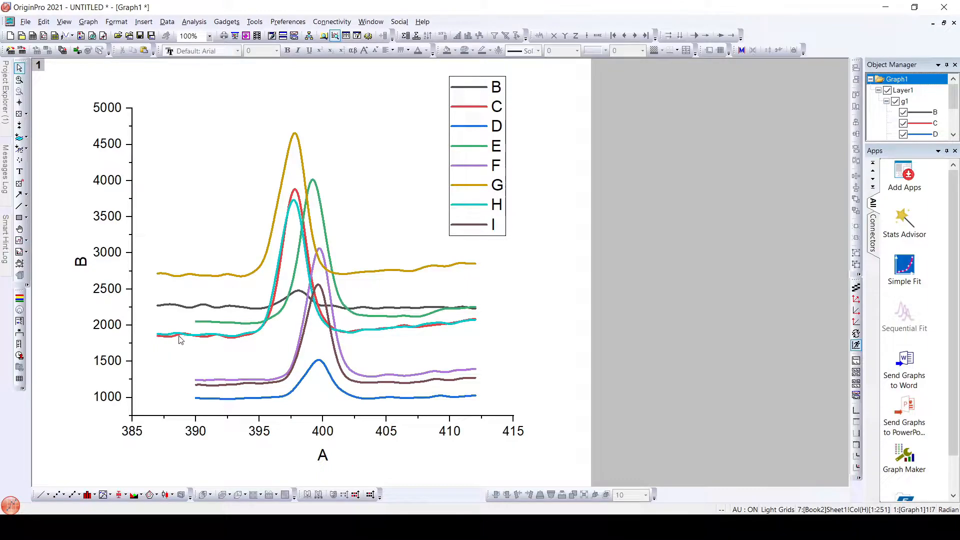
mouse_move(223, 340)
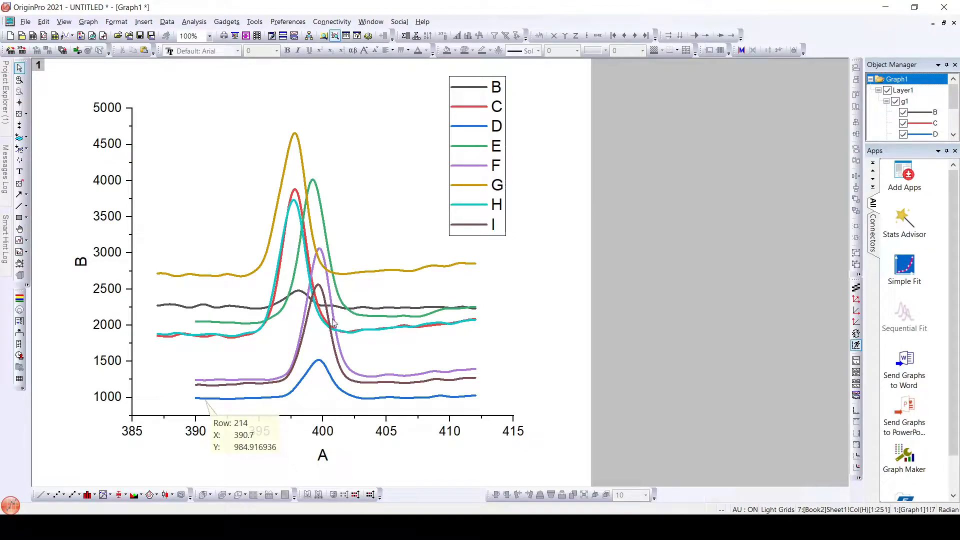
mouse_move(334, 311)
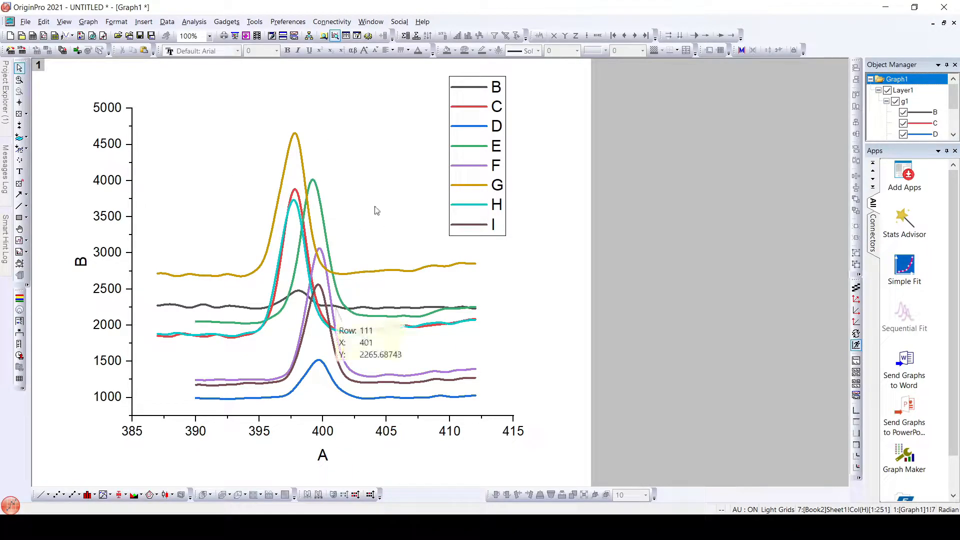
mouse_move(328, 293)
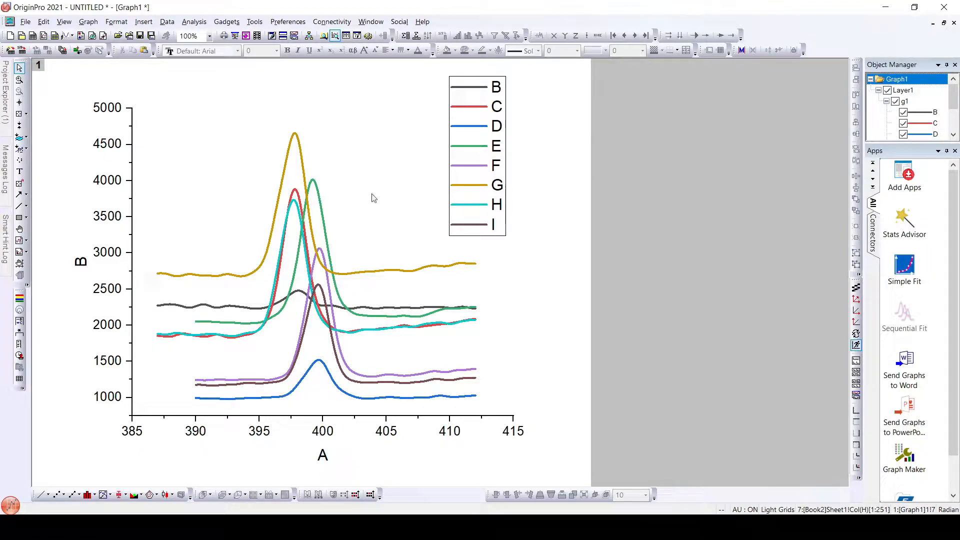
mouse_move(271, 303)
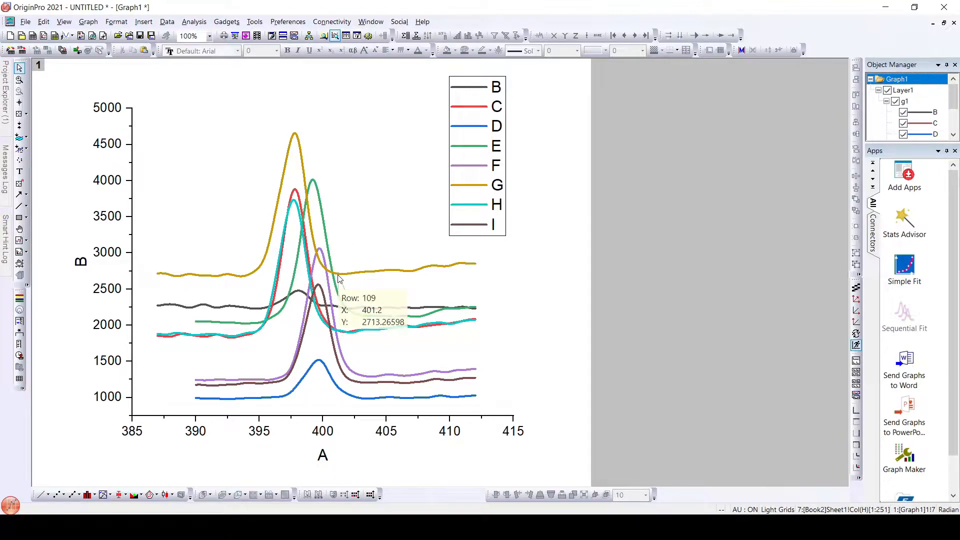
Normalize columns B through I of Book2's Sheet1 to [0, 1] with automatic recalculation, sending the output to a new sheet.
left_click(943, 23)
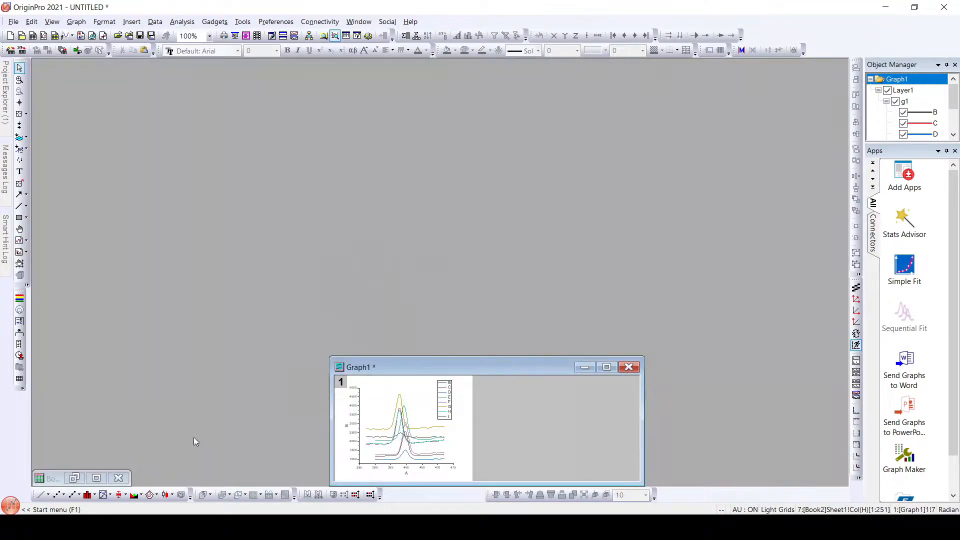
left_click(74, 478)
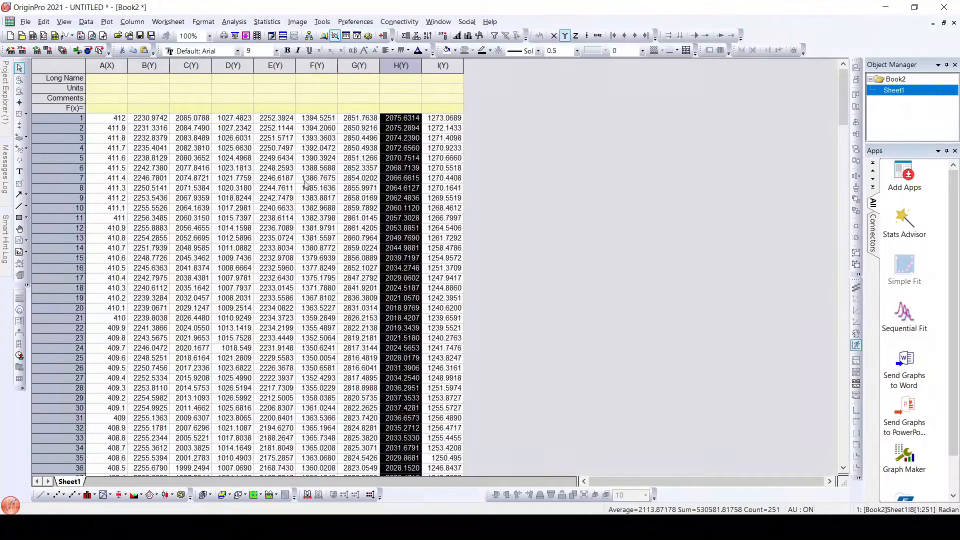
left_click_drag(148, 69, 436, 69)
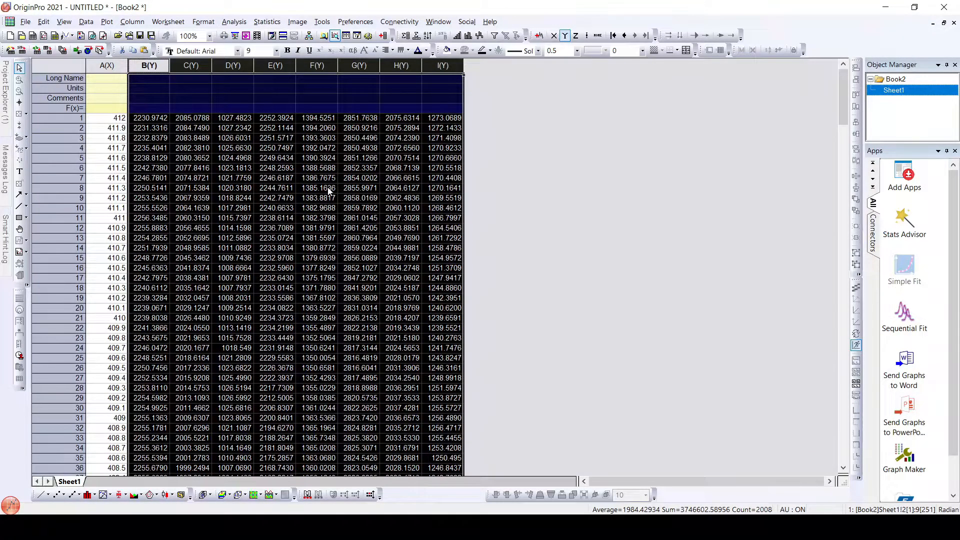
right_click(222, 164)
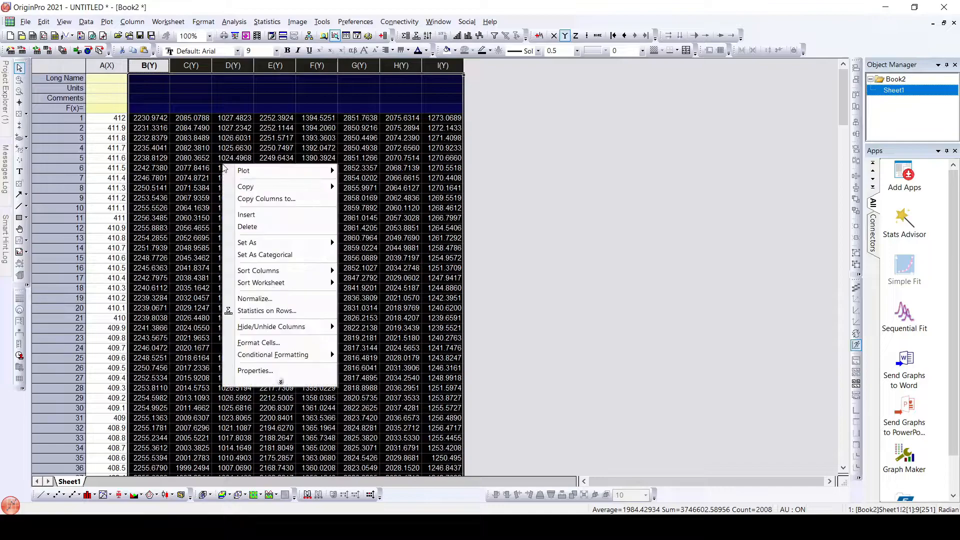
left_click(284, 298)
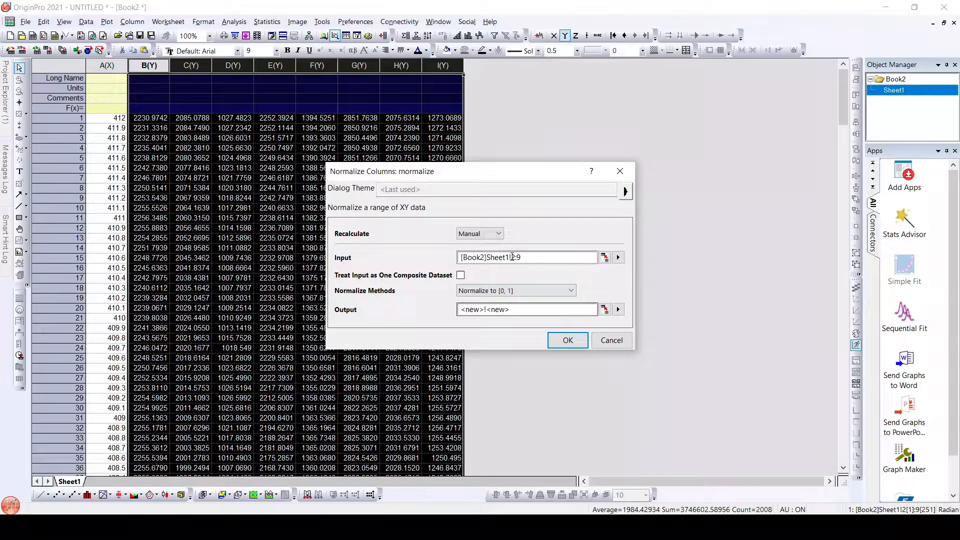
left_click(499, 234)
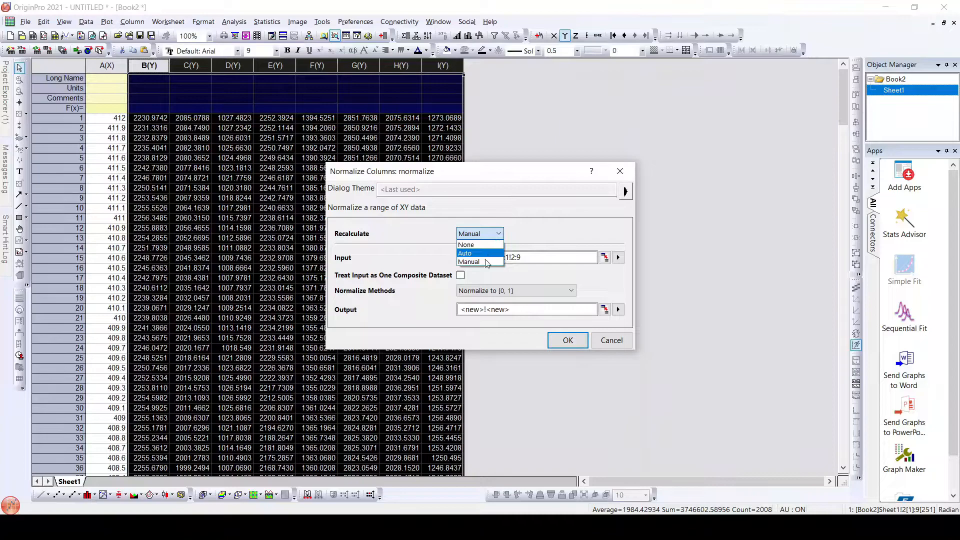
left_click(488, 255)
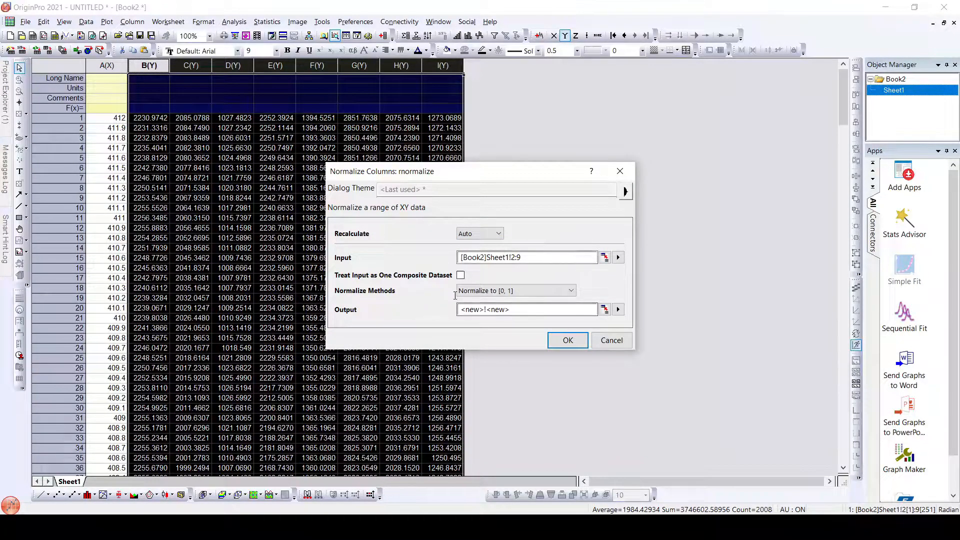
left_click(526, 295)
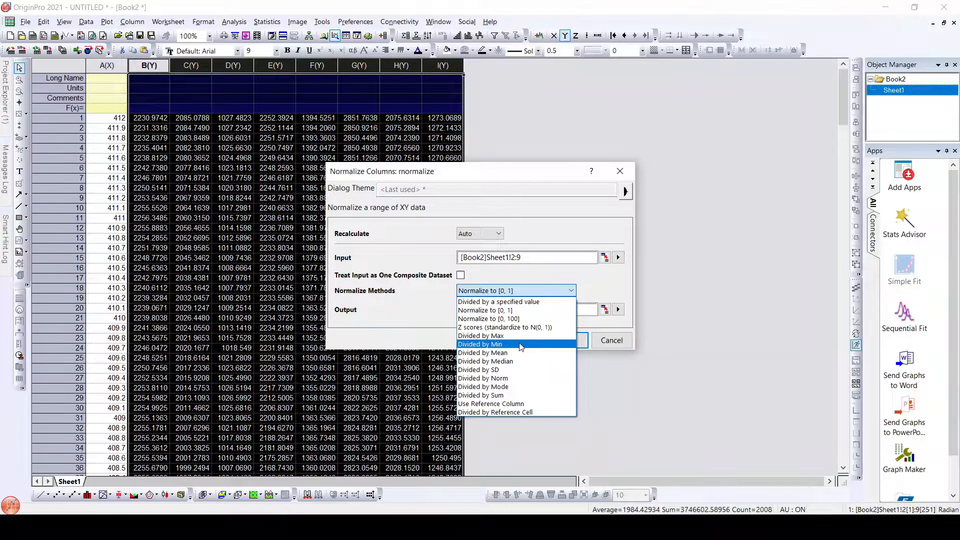
left_click(480, 311)
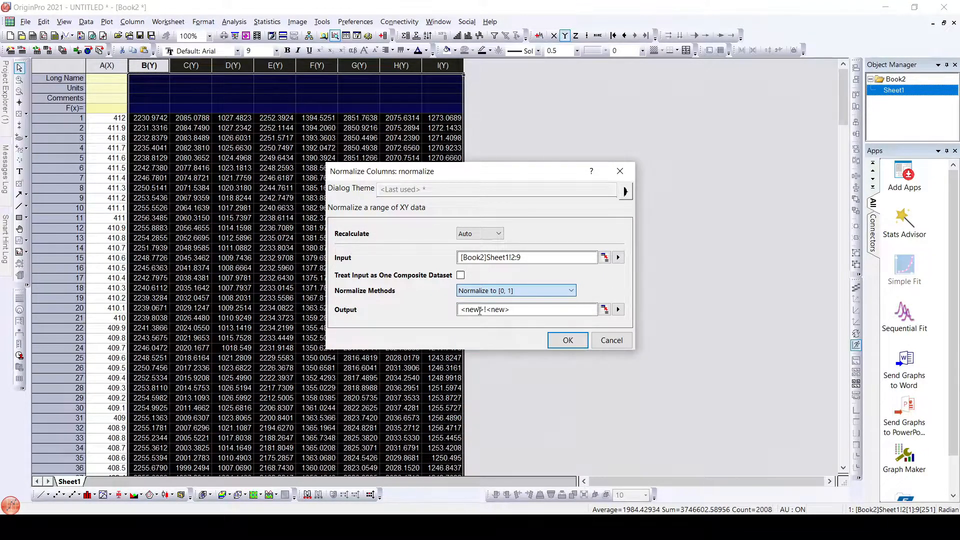
left_click(618, 310)
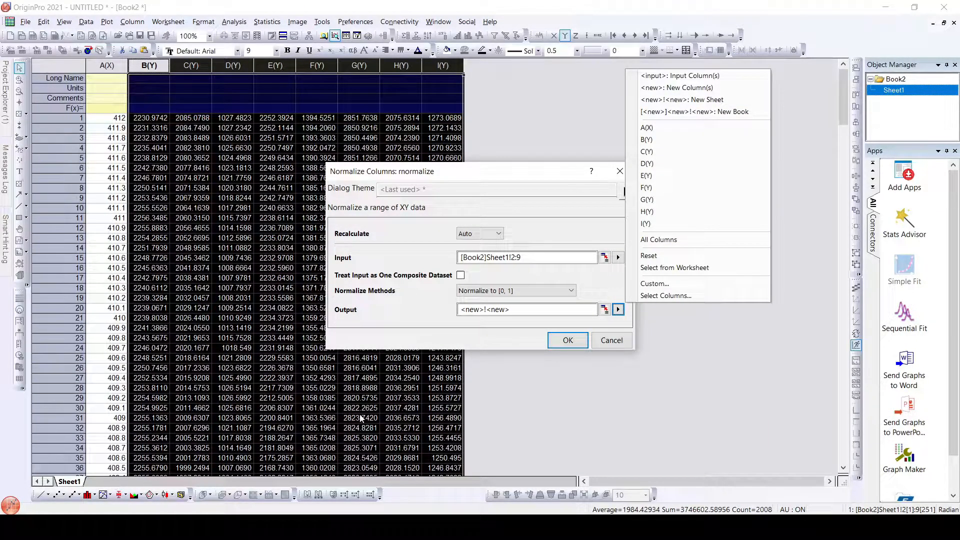
left_click(694, 100)
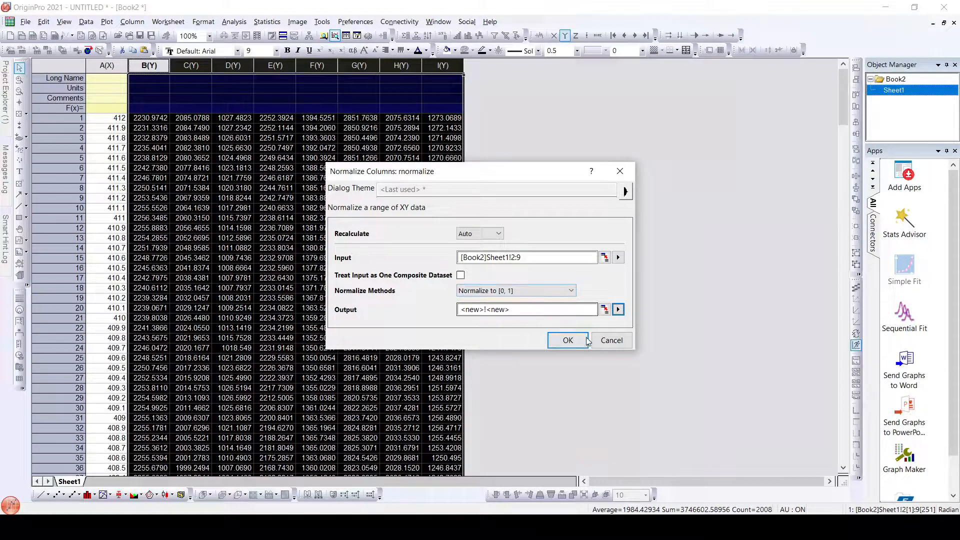
left_click(569, 340)
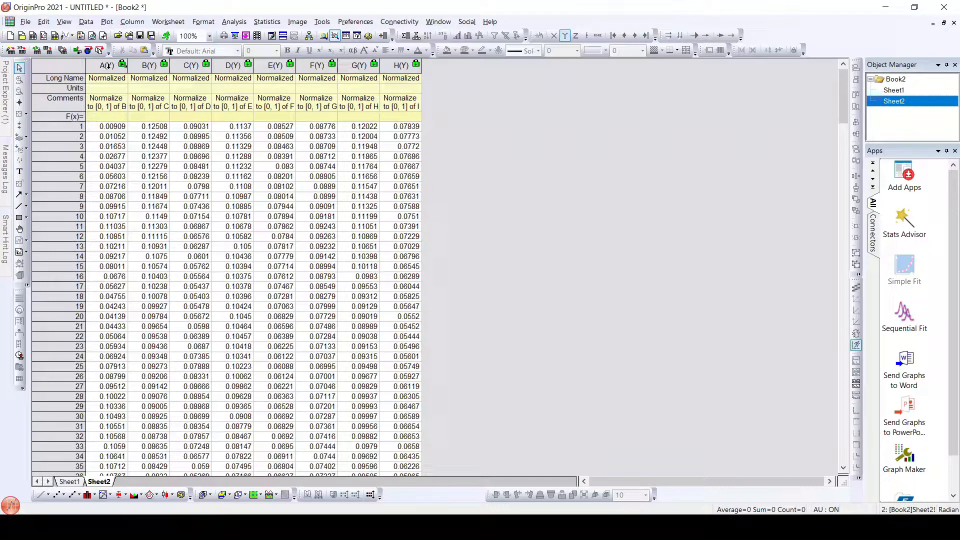
Insert an empty column before the first normalized column in Sheet2 and set it as X.
left_click(108, 65)
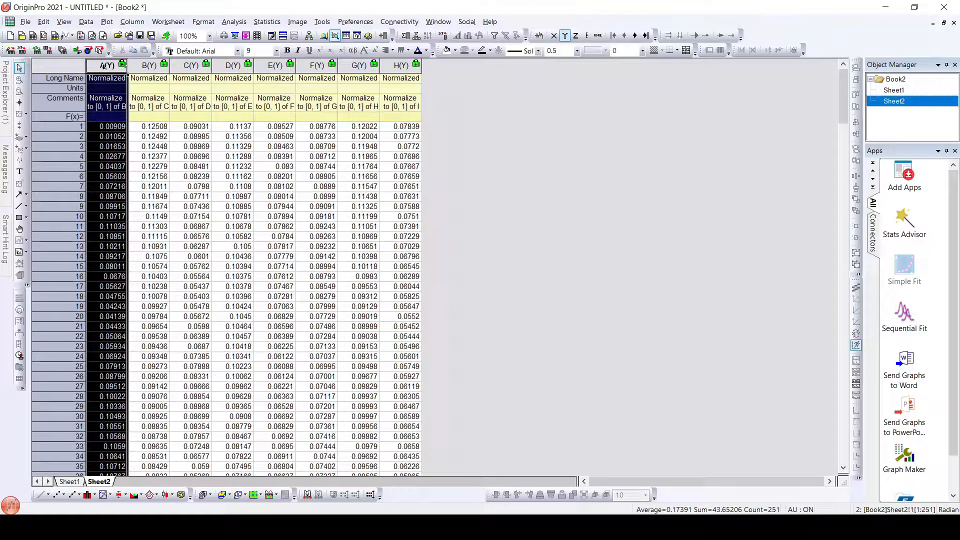
right_click(107, 65)
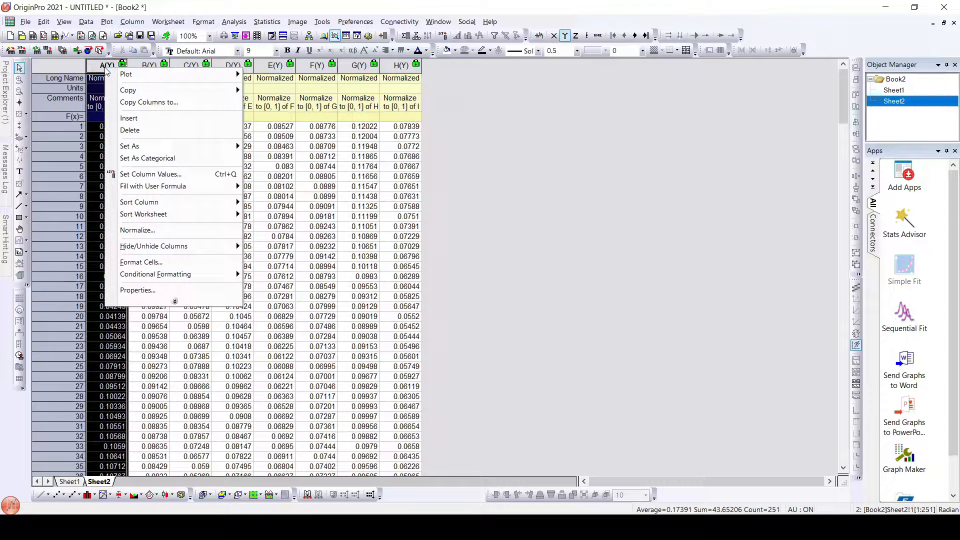
mouse_move(109, 75)
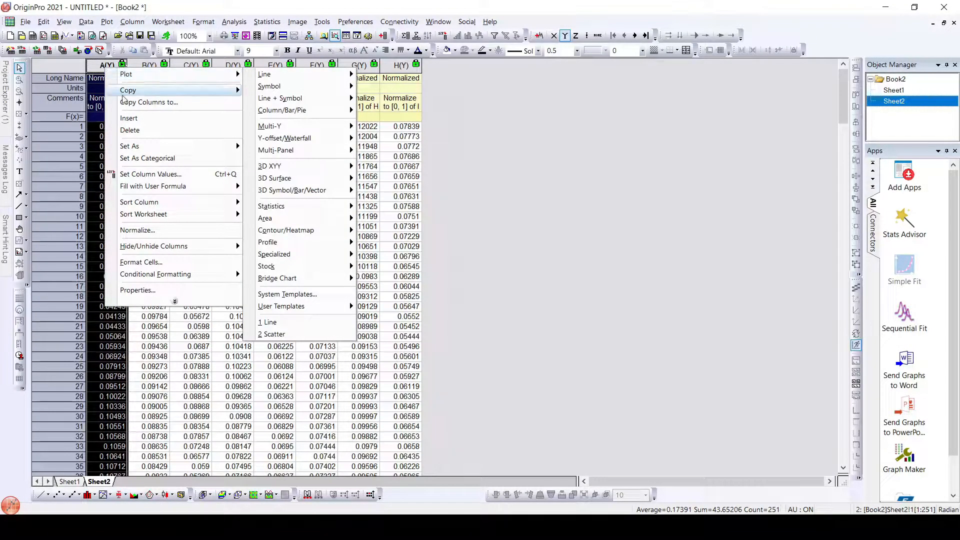
left_click(131, 119)
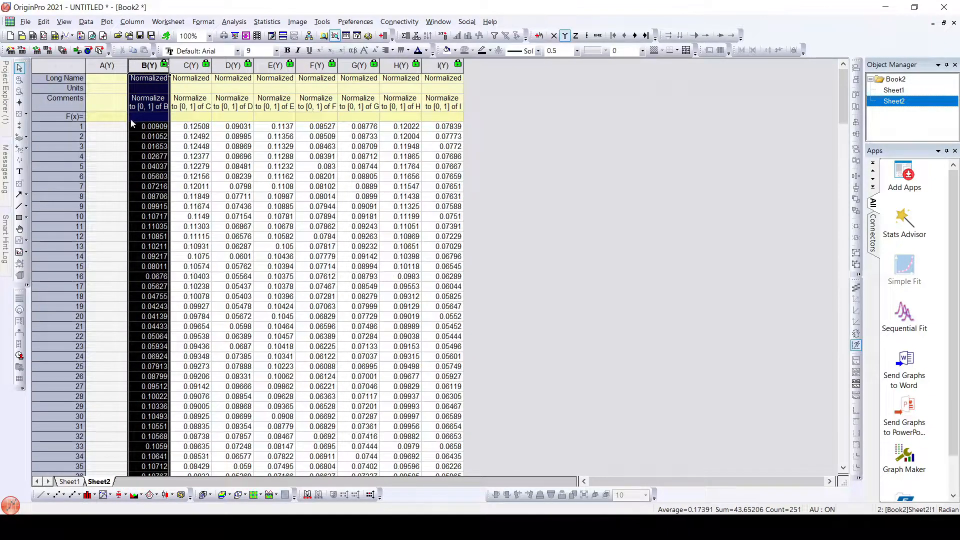
left_click(109, 67)
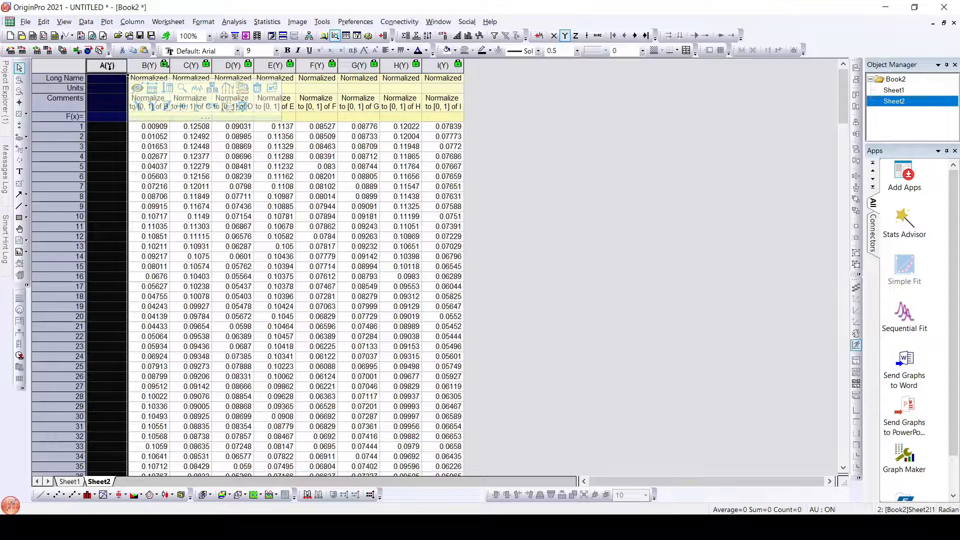
right_click(111, 70)
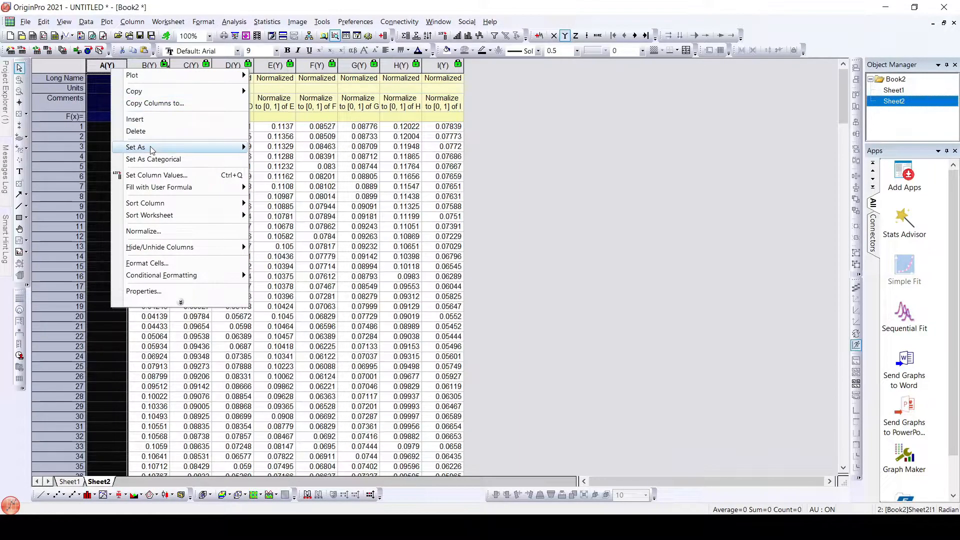
mouse_move(208, 147)
left_click(281, 149)
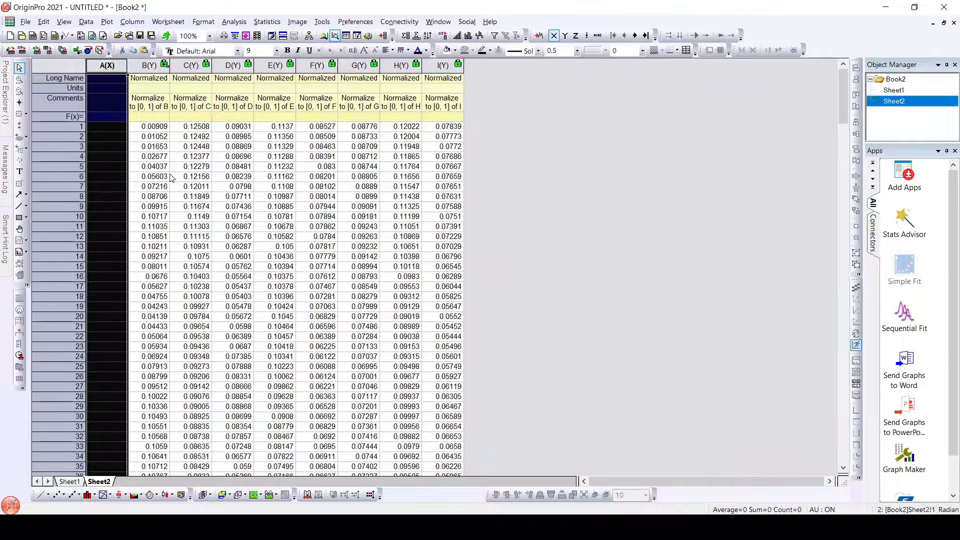
Copy the X column A from Sheet1 and paste it into column A of Sheet2, starting at row 1.
left_click(69, 482)
left_click(105, 66)
right_click(106, 67)
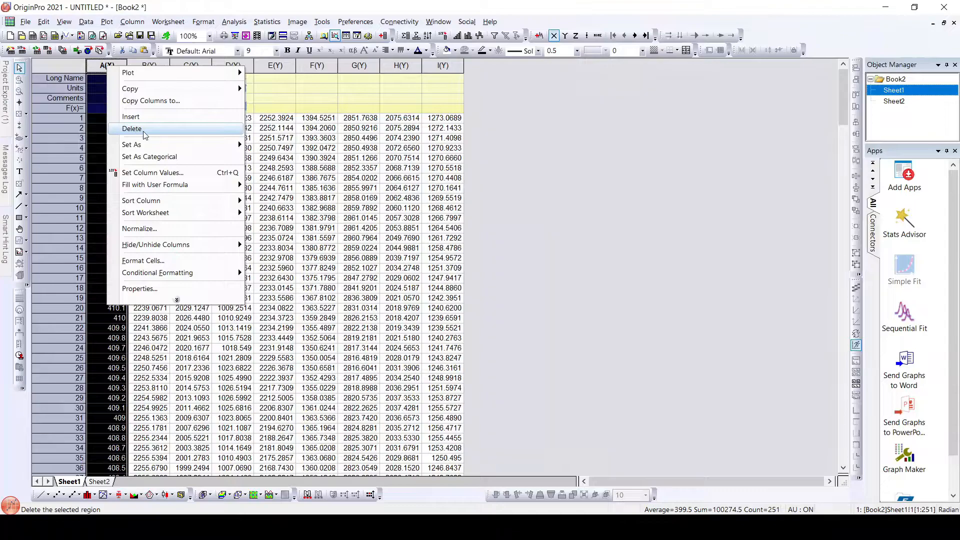
mouse_move(144, 95)
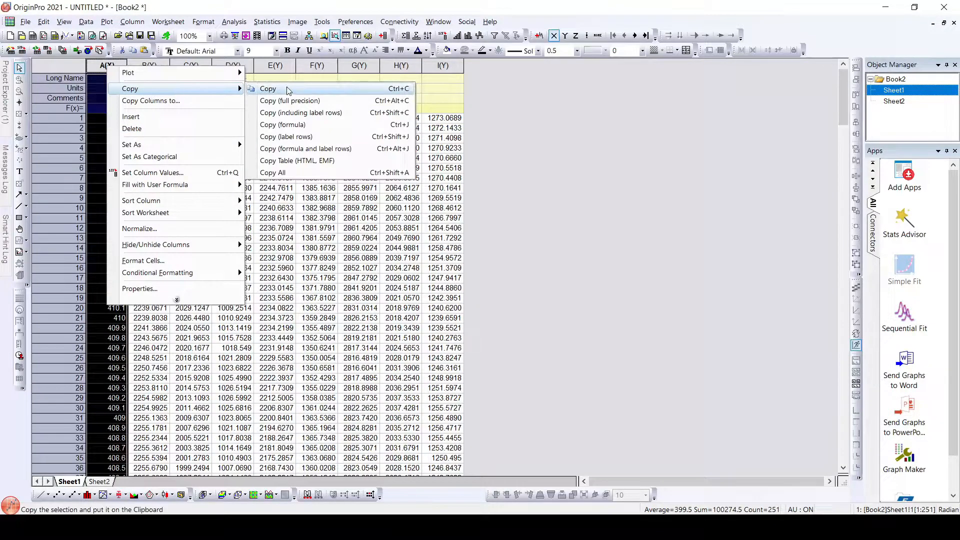
left_click(268, 88)
left_click(100, 482)
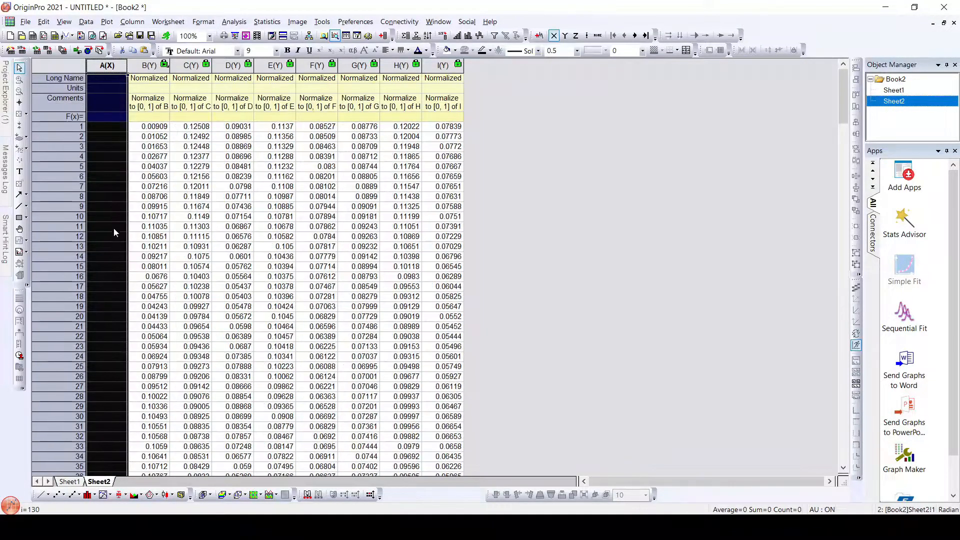
left_click(103, 127)
right_click(105, 126)
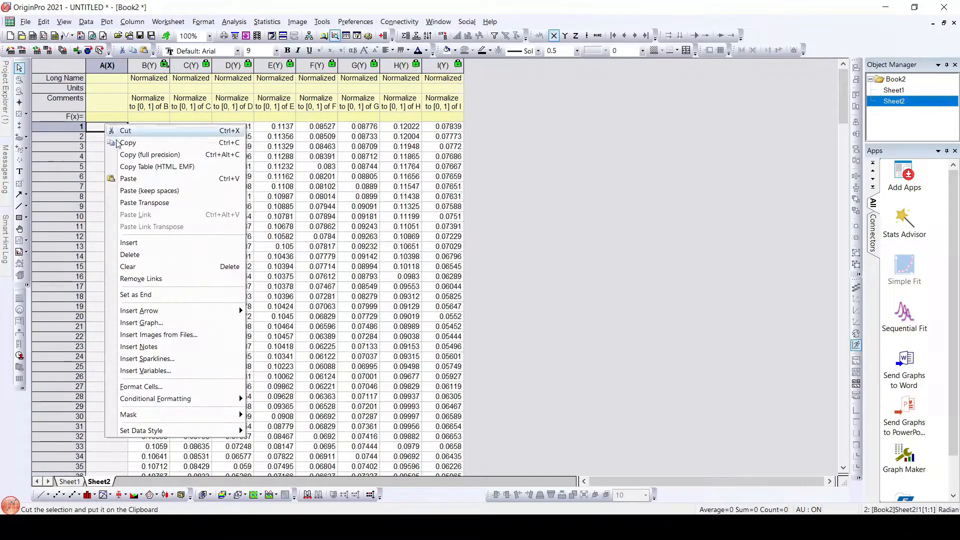
left_click(128, 179)
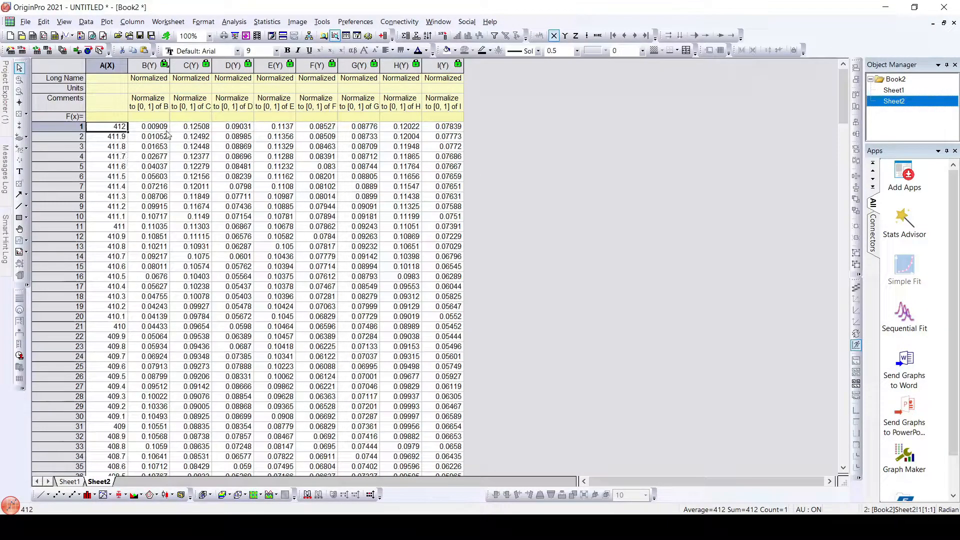
Plot all columns of the normalized Sheet2 as a line graph.
left_click(77, 67)
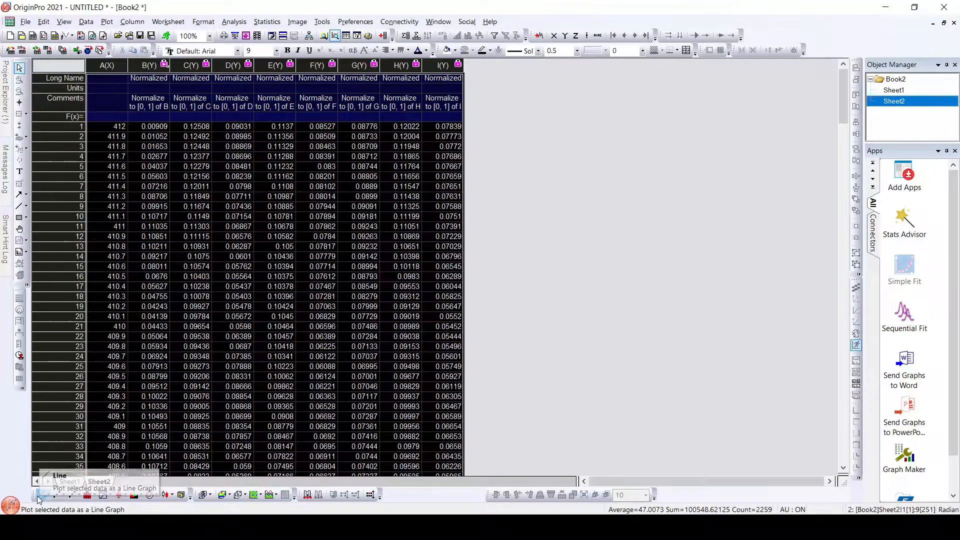
left_click(40, 496)
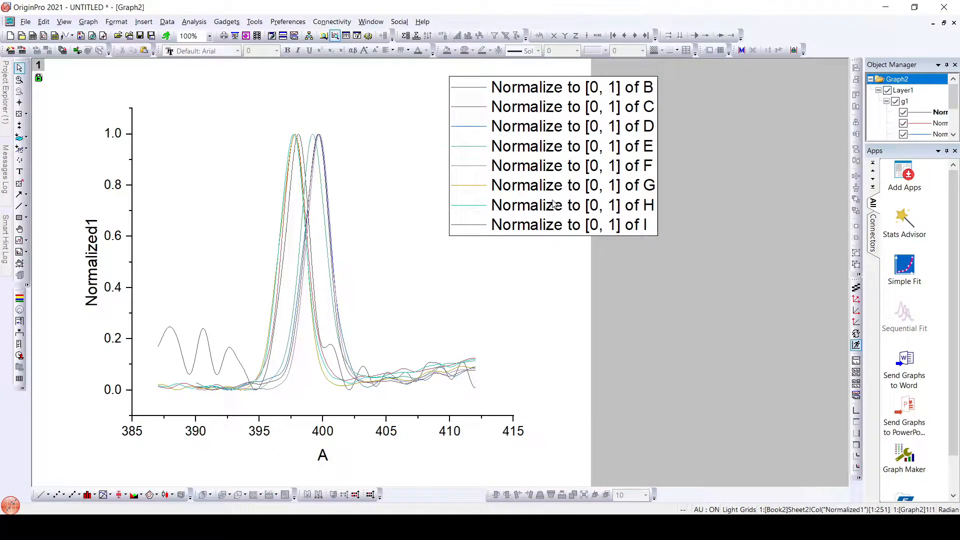
Set the line width of all the normalized curves to 3 and move the legend clear of the plot area, to its right.
double_click(227, 356)
left_click(613, 135)
left_click(719, 227)
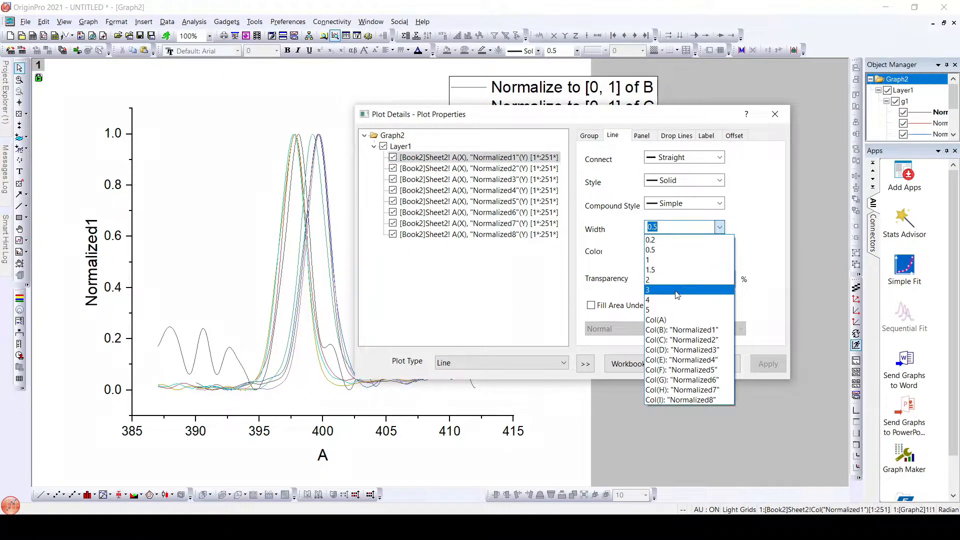
left_click(687, 290)
left_click(768, 363)
left_click(687, 370)
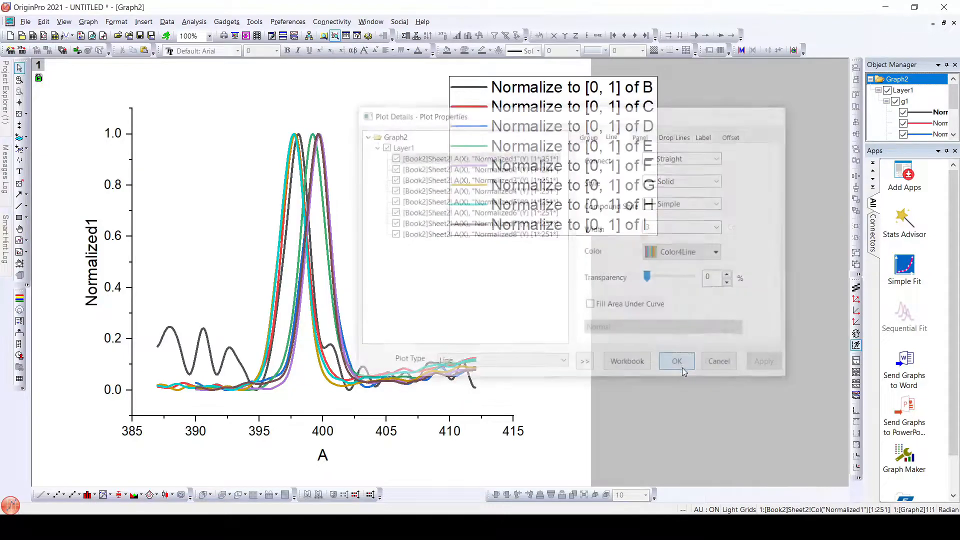
left_click_drag(560, 159, 695, 165)
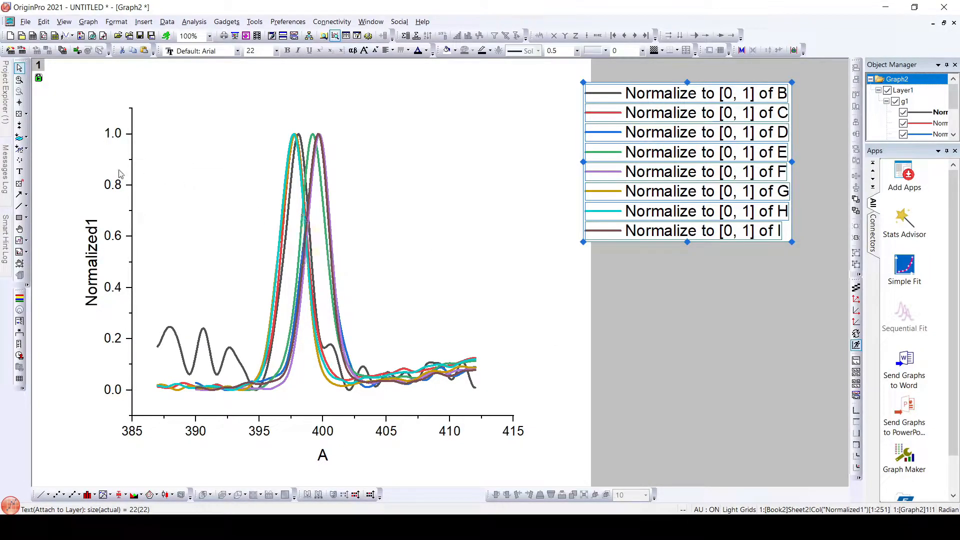
left_click(20, 81)
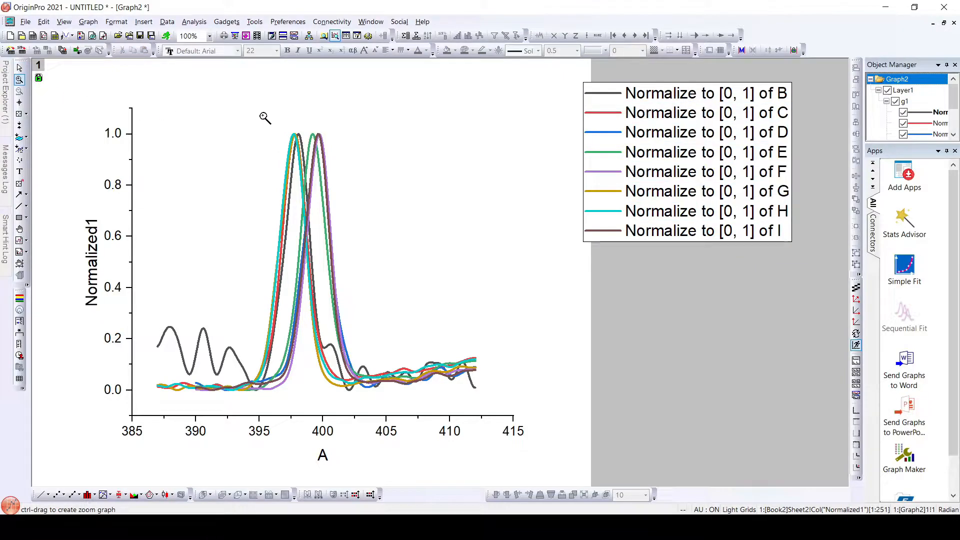
left_click_drag(270, 115, 362, 408)
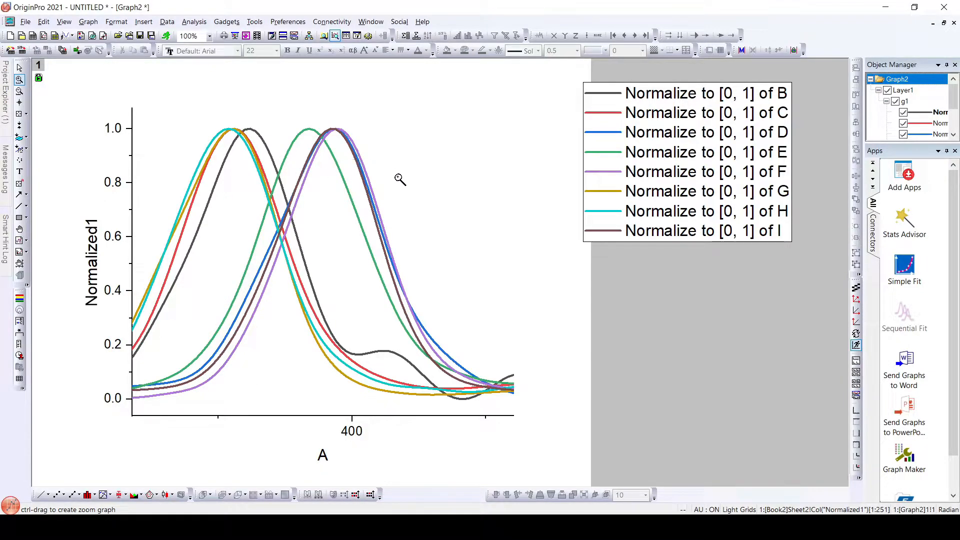
left_click(19, 91)
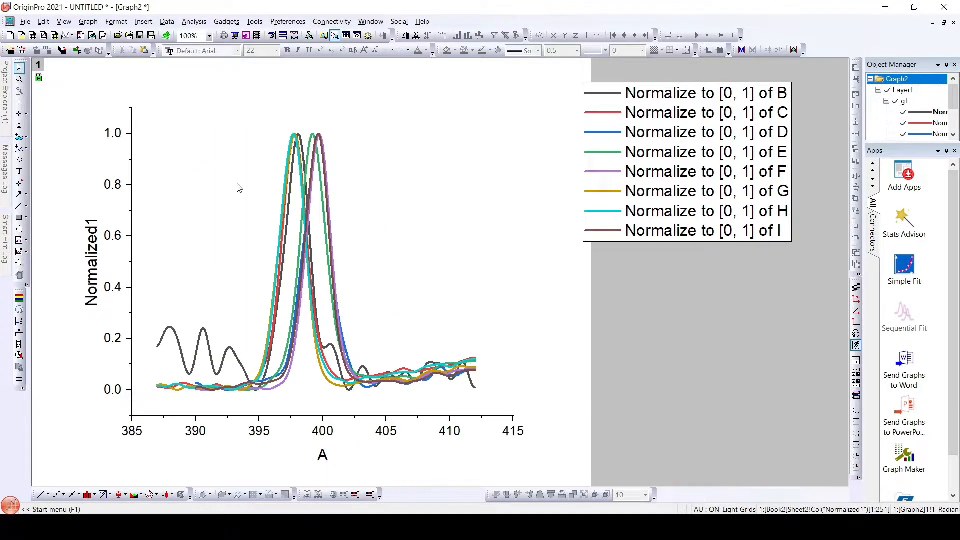
Rescale the graph to the peak region, from about 394 to 404.5 on the X axis, keeping the full peak height.
left_click(20, 83)
left_click_drag(243, 401, 382, 111)
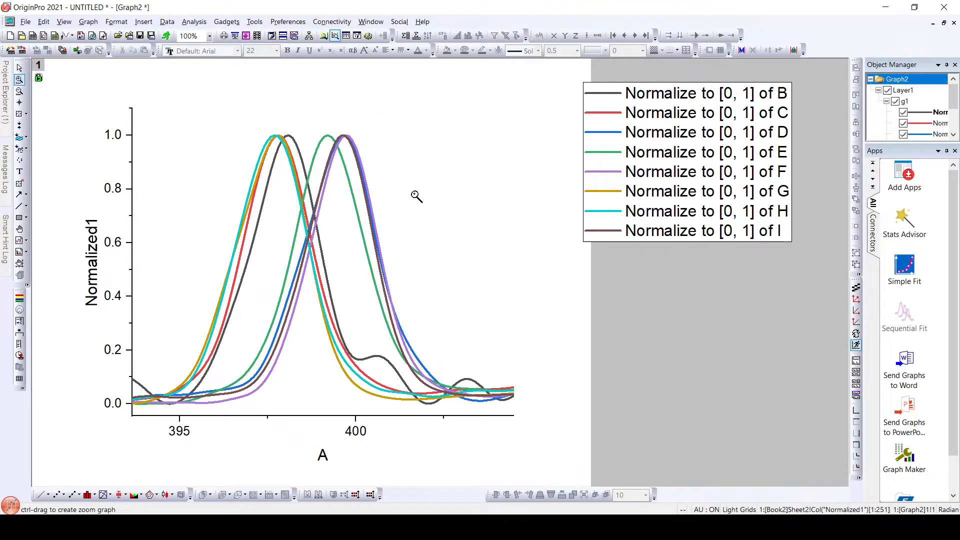